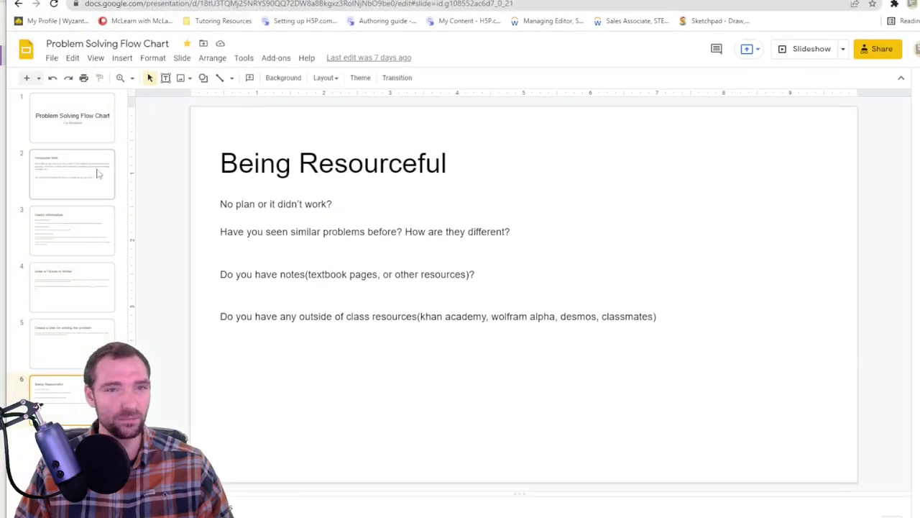
# View the flow chart's title, Prerequisite Skills and Useful Information slides
pyautogui.click(79, 126)
pyautogui.click(81, 165)
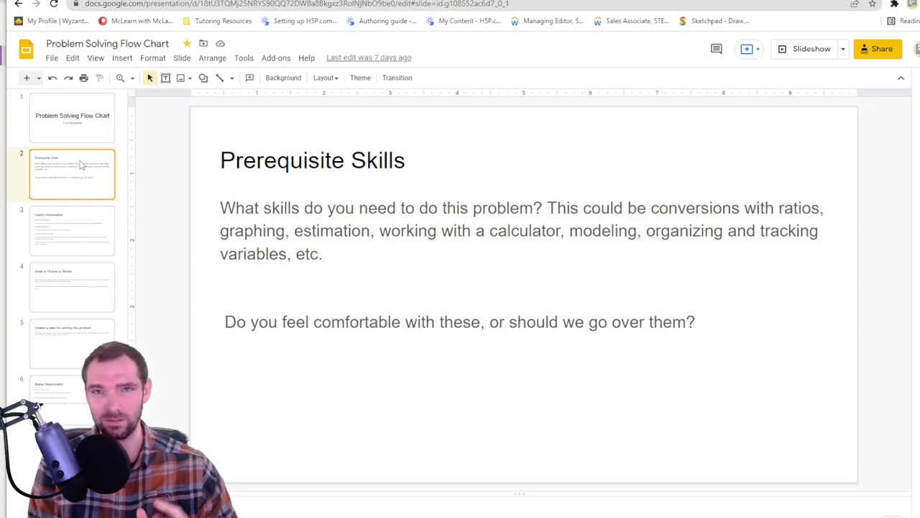
pyautogui.click(85, 236)
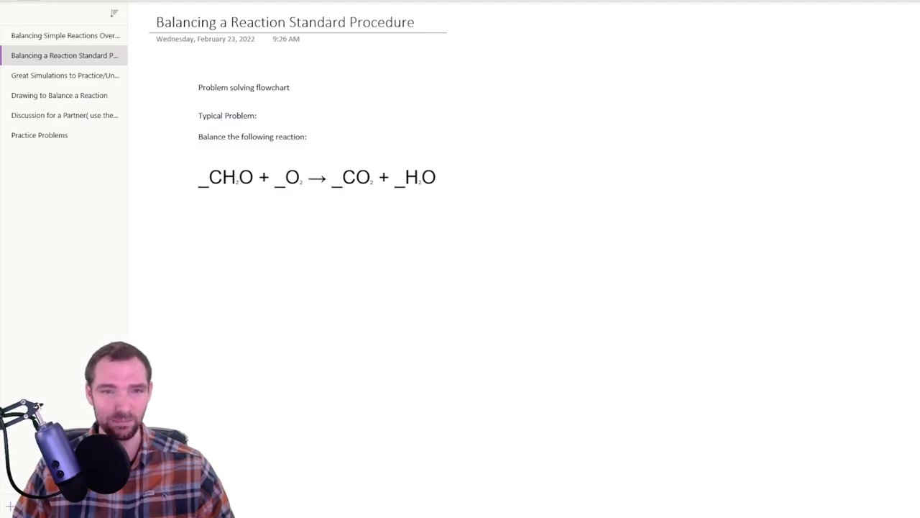
pyautogui.hotkey('alt', 'Tab')
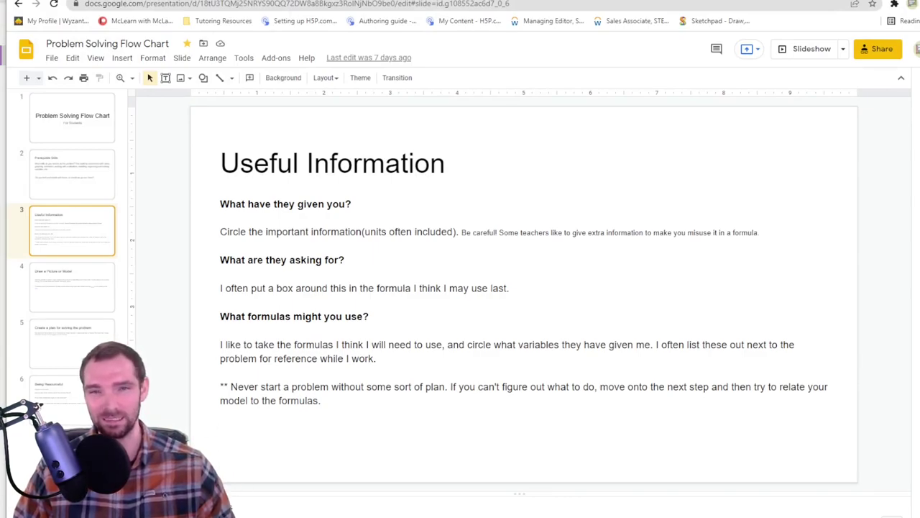
# Go through the Draw a Picture or Model, plan-creation and Being Resourceful slides, then return to OneNote
pyautogui.click(77, 280)
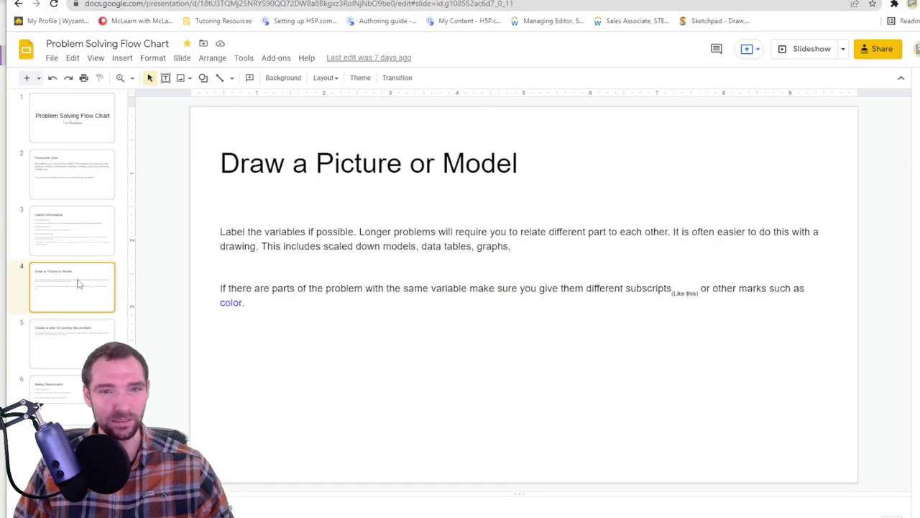
pyautogui.click(79, 348)
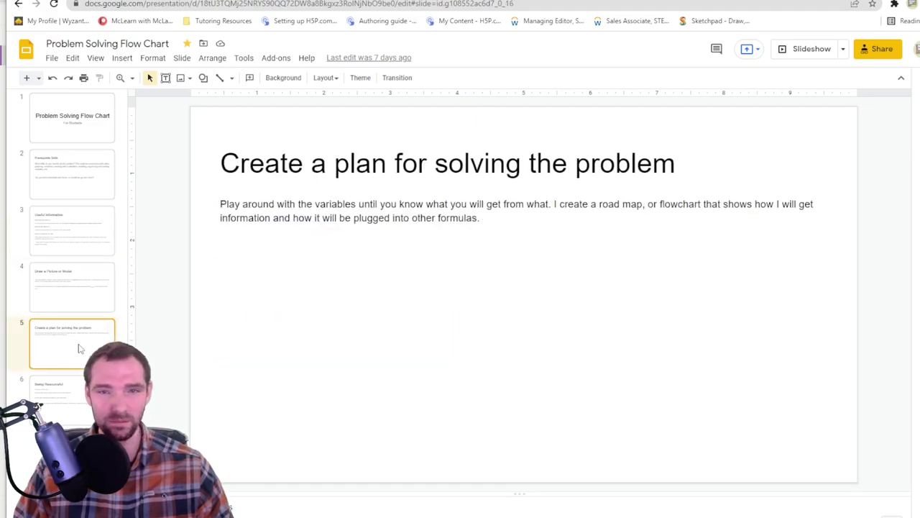
pyautogui.click(71, 289)
pyautogui.click(70, 348)
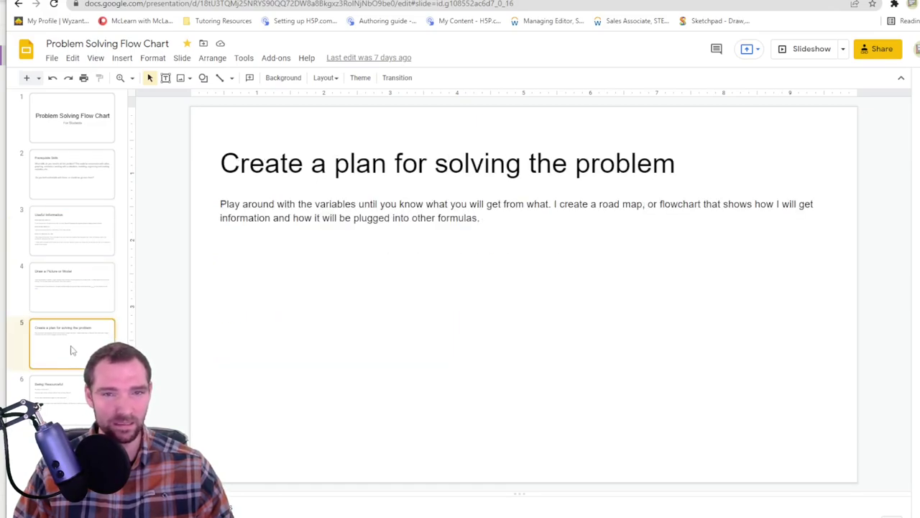
pyautogui.click(83, 412)
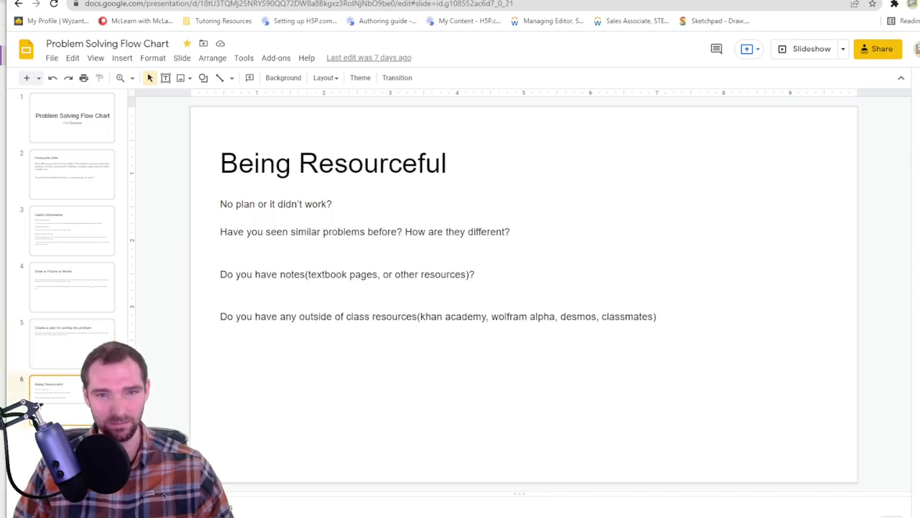
pyautogui.hotkey('alt', 'Tab')
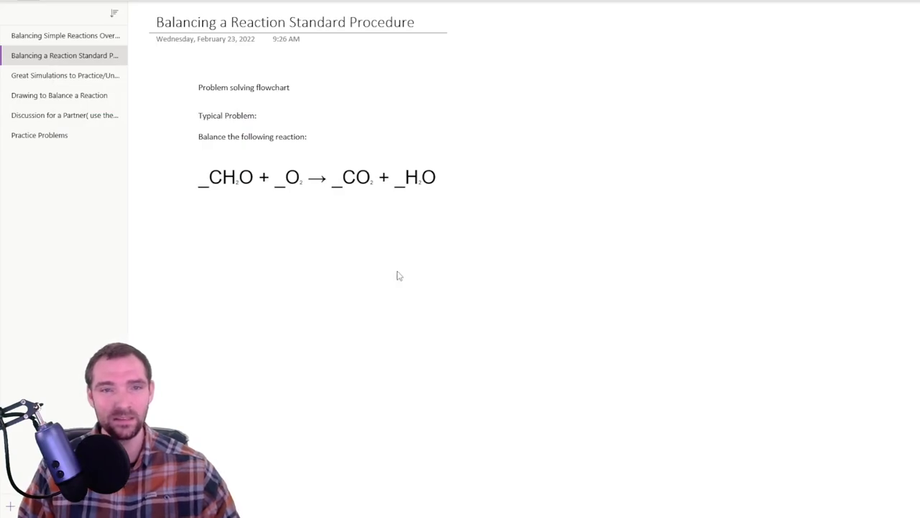
# Ink a two-line atom table with rows C, H, O below the equation, and write 1 before CH2O
pyautogui.moveTo(298, 207); pyautogui.dragTo(305, 299)
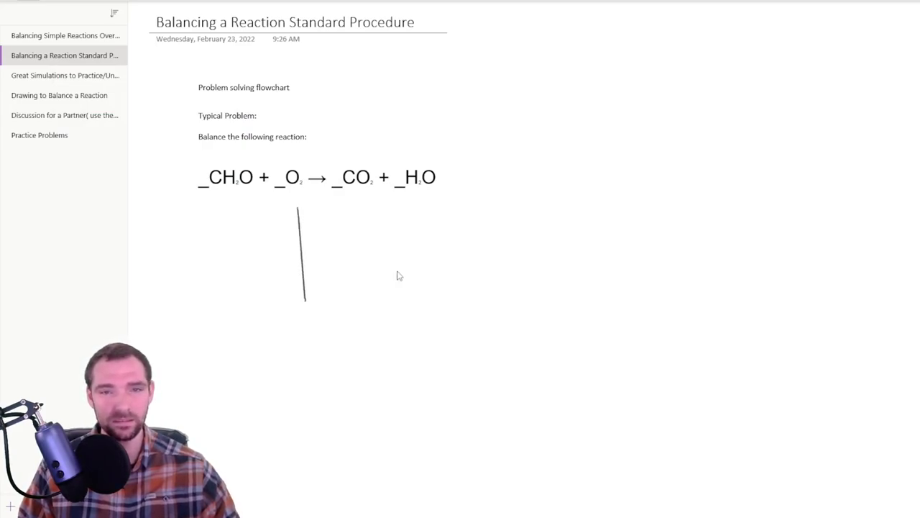
pyautogui.moveTo(337, 212); pyautogui.dragTo(343, 309)
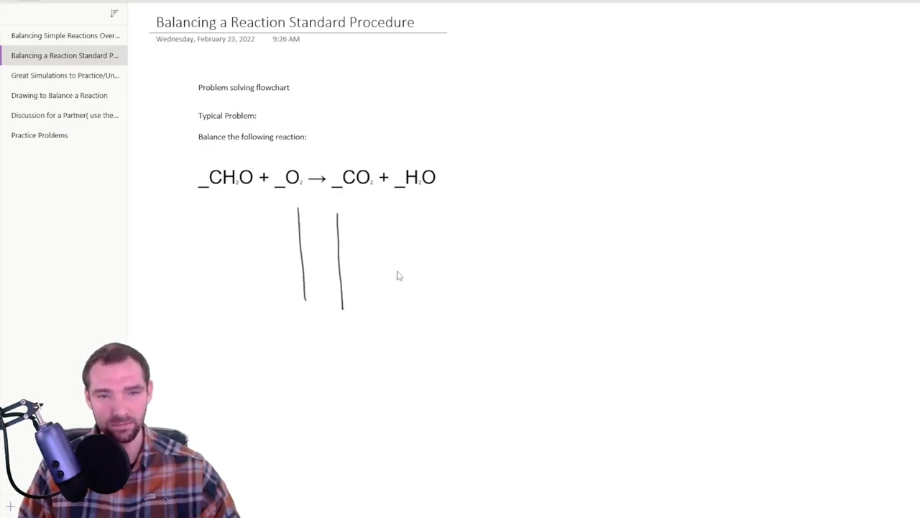
pyautogui.moveTo(320, 224)
pyautogui.mouseDown()
pyautogui.moveTo(309, 229)
pyautogui.moveTo(321, 237)
pyautogui.moveTo(318, 271)
pyautogui.mouseUp()
pyautogui.moveTo(324, 258)
pyautogui.mouseDown()
pyautogui.moveTo(314, 297)
pyautogui.moveTo(323, 291)
pyautogui.mouseUp()
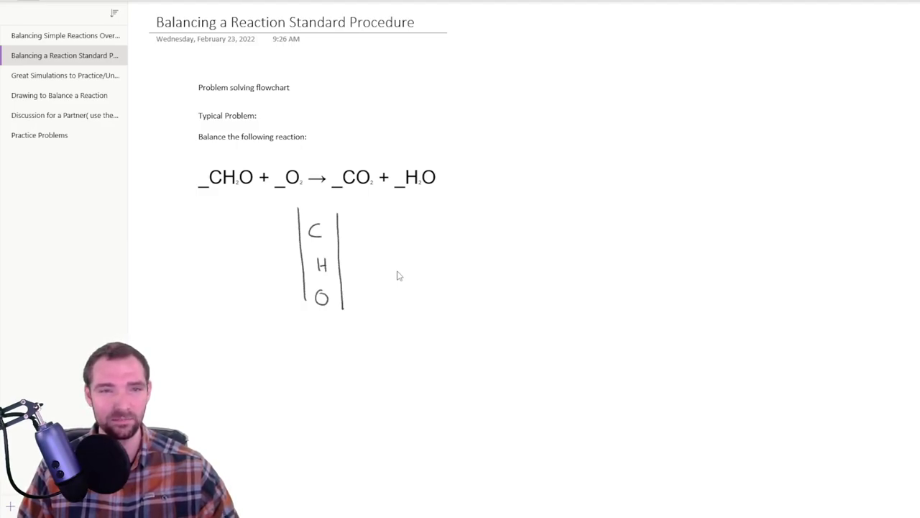
pyautogui.moveTo(203, 181); pyautogui.dragTo(203, 164)
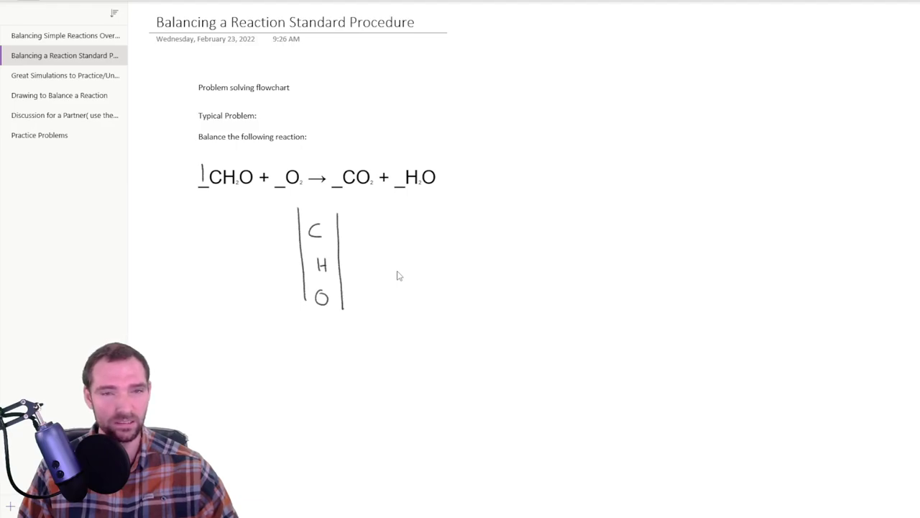
# Ink reactant counts C 1, H 2, O 3 = 1 + 2, and coefficient 1 before O2 and CO2
pyautogui.moveTo(288, 224); pyautogui.dragTo(288, 238)
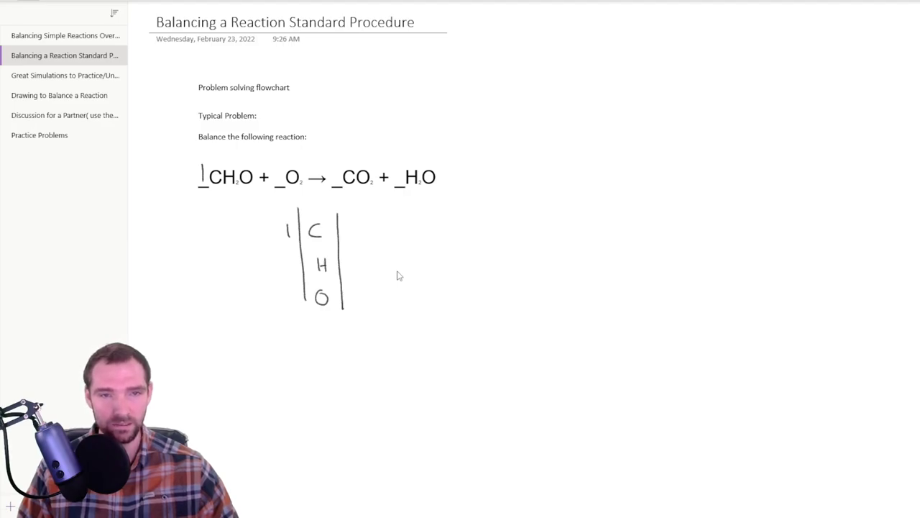
pyautogui.moveTo(285, 262); pyautogui.dragTo(297, 273)
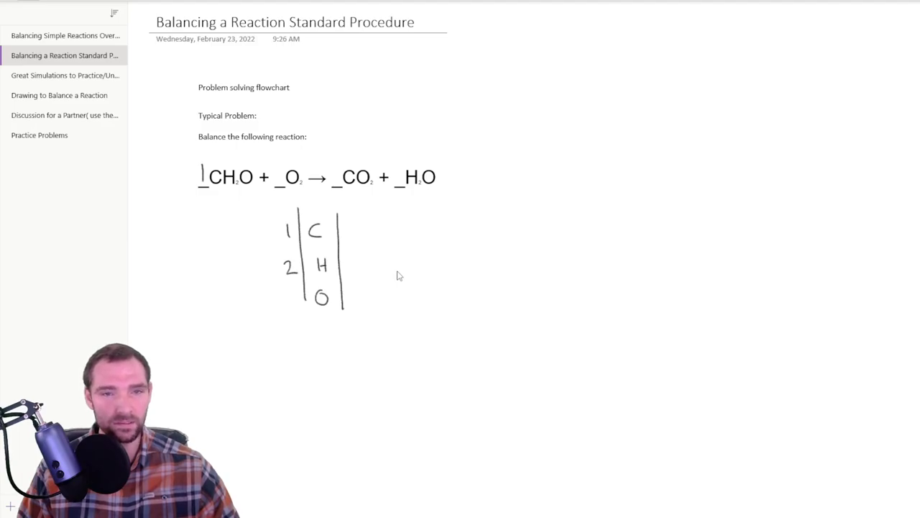
pyautogui.moveTo(241, 294); pyautogui.dragTo(241, 308)
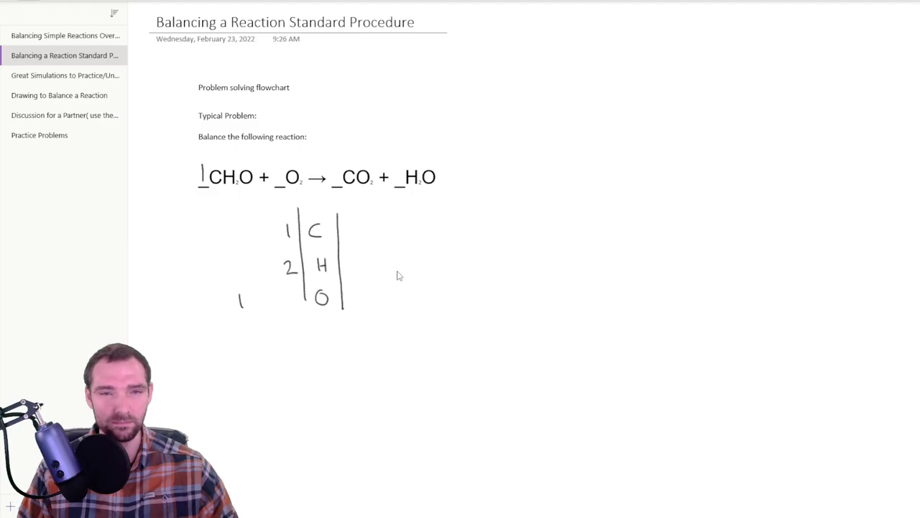
pyautogui.moveTo(278, 171); pyautogui.dragTo(278, 184)
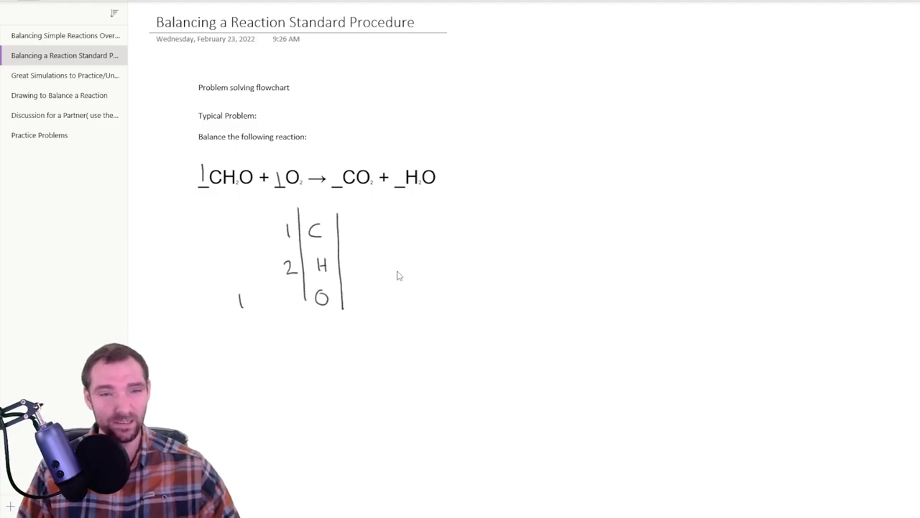
pyautogui.moveTo(258, 301); pyautogui.dragTo(284, 307)
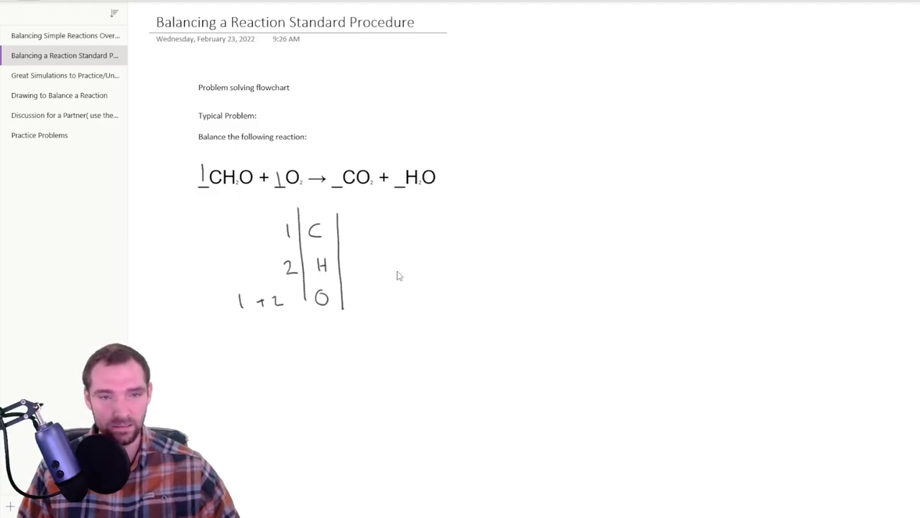
pyautogui.moveTo(197, 309); pyautogui.dragTo(196, 320)
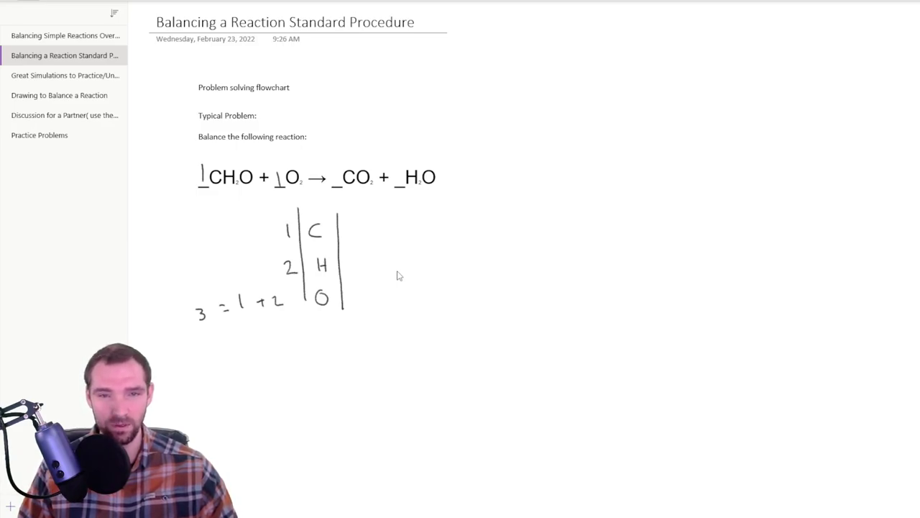
pyautogui.moveTo(337, 168); pyautogui.dragTo(337, 184)
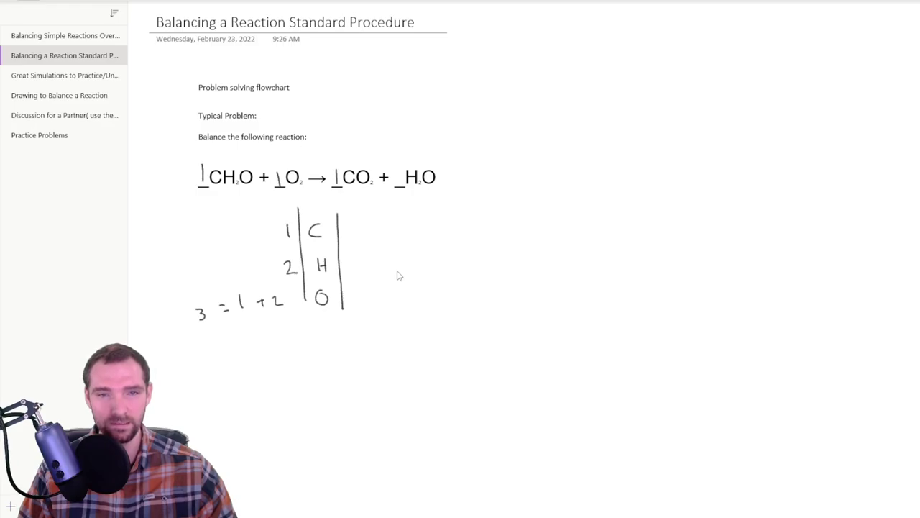
# Dismiss the empty note box, then ink product counts C 1, H 2, O 2 + 1 = 3 and 1 before H2O
pyautogui.click(199, 199)
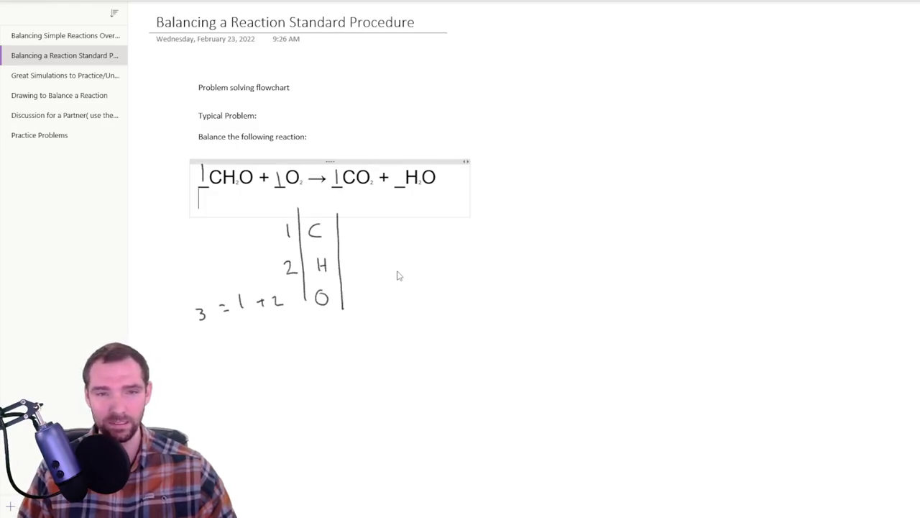
pyautogui.click(399, 275)
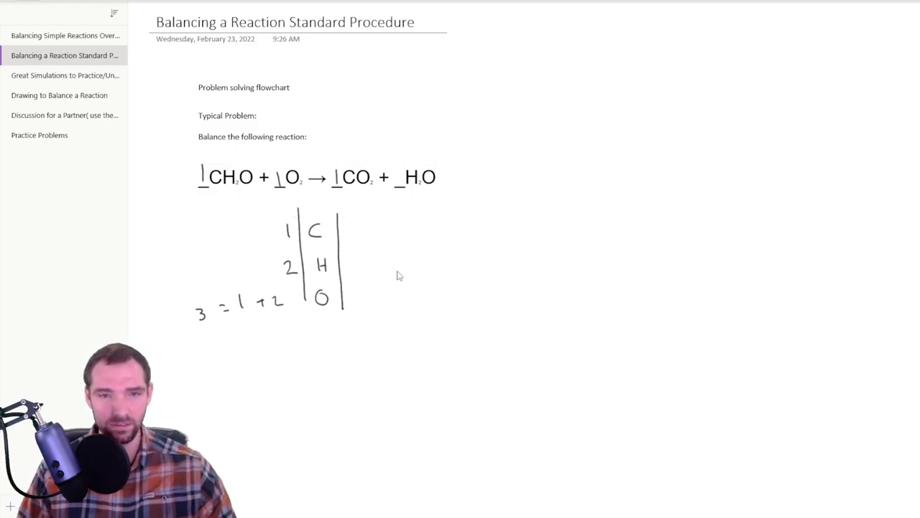
pyautogui.moveTo(352, 220); pyautogui.dragTo(354, 235)
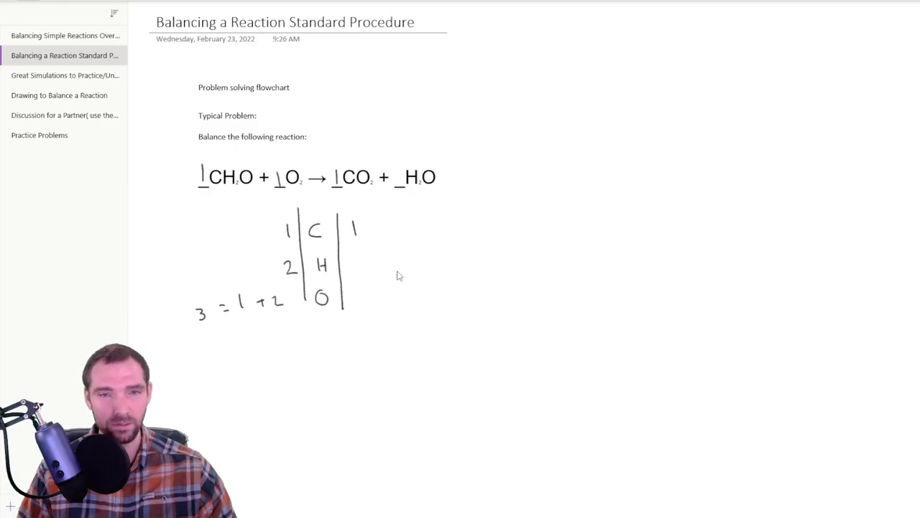
pyautogui.moveTo(360, 292); pyautogui.dragTo(371, 302)
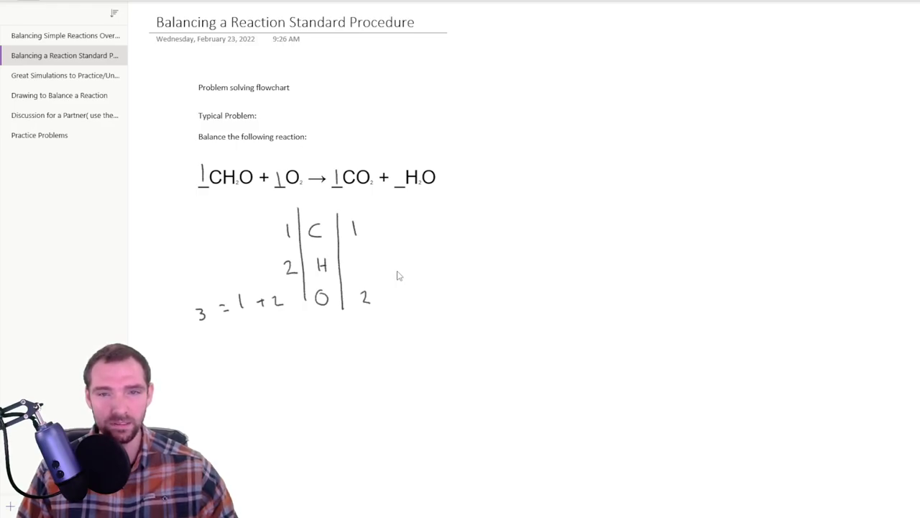
pyautogui.moveTo(400, 170); pyautogui.dragTo(399, 186)
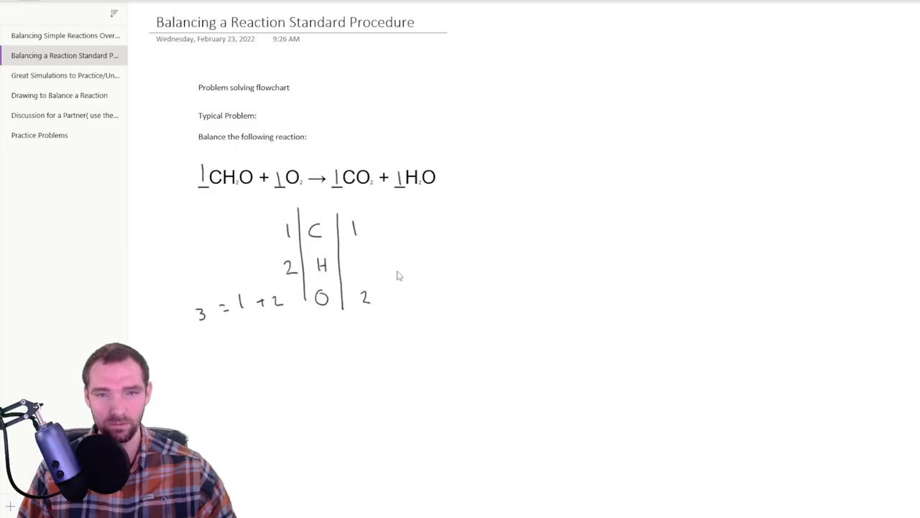
pyautogui.moveTo(356, 261); pyautogui.dragTo(368, 272)
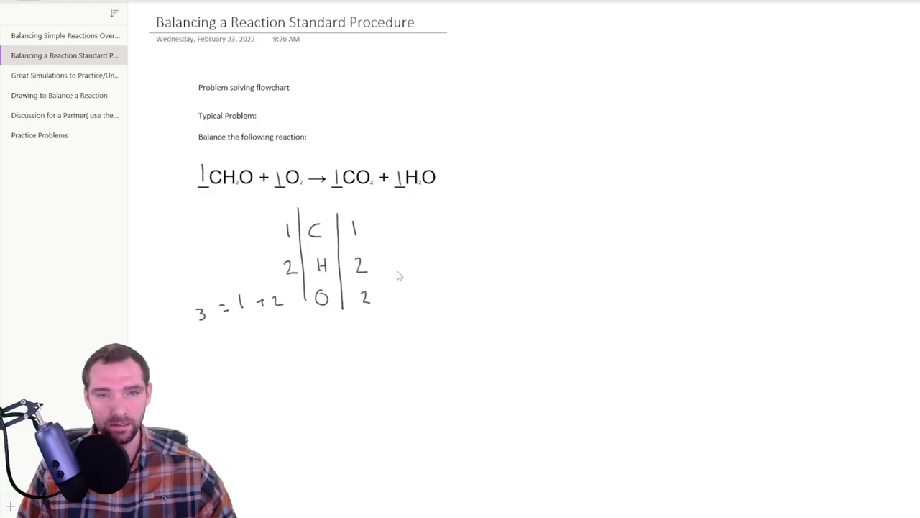
pyautogui.moveTo(379, 296); pyautogui.dragTo(386, 302)
pyautogui.moveTo(397, 288)
pyautogui.mouseDown()
pyautogui.moveTo(397, 303)
pyautogui.moveTo(443, 301)
pyautogui.moveTo(437, 310)
pyautogui.mouseUp()
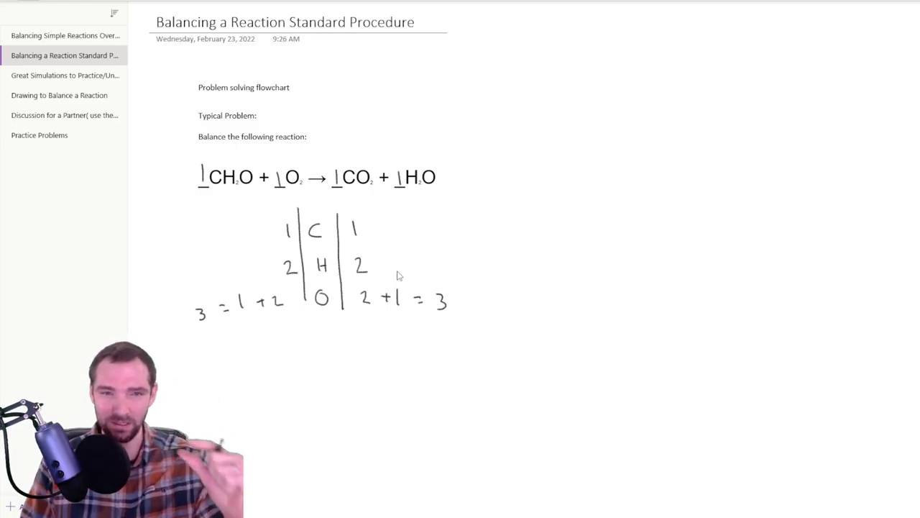
# Scroll down until the Ca + HNO3 → H2 + Ca(NO3)2 equation is at the top
pyautogui.scroll(-3, 463, 205)
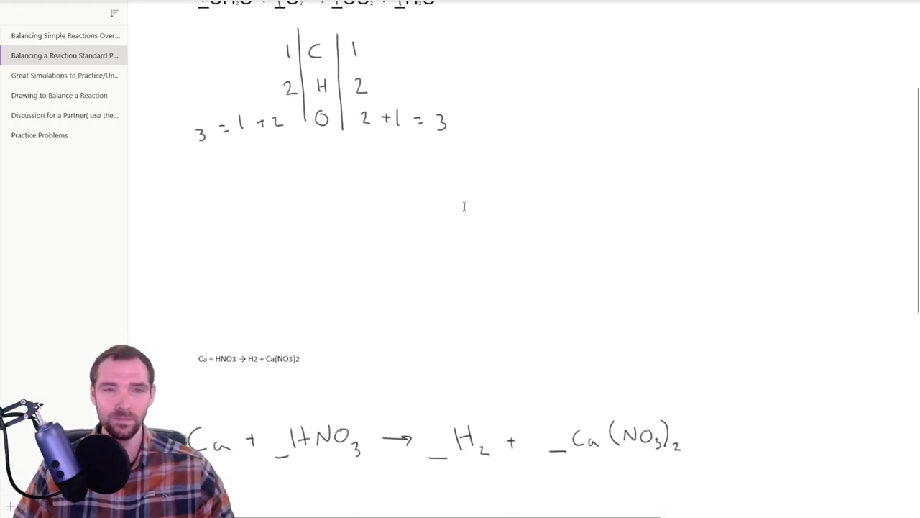
pyautogui.scroll(-5, 464, 206)
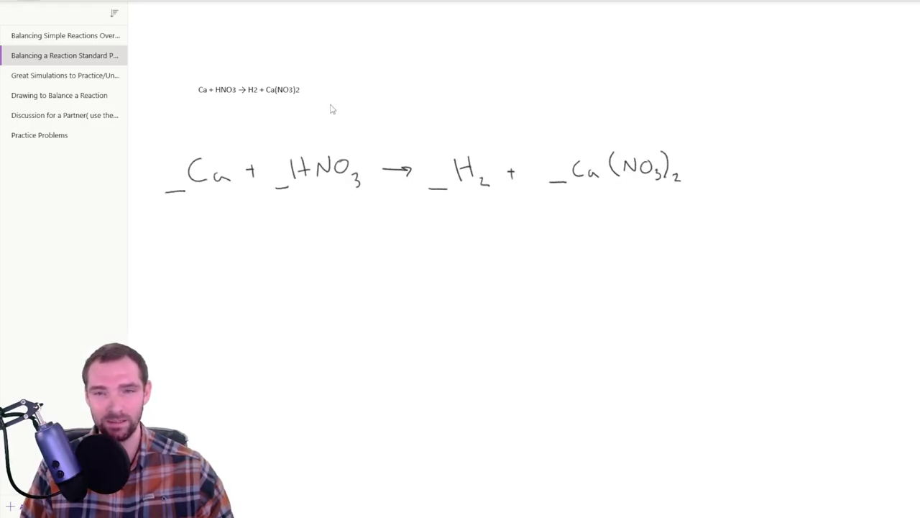
# Ink two vertical table borders under the Ca + HNO3 equation with rows labelled Ca, H and N
pyautogui.moveTo(378, 221); pyautogui.dragTo(383, 332)
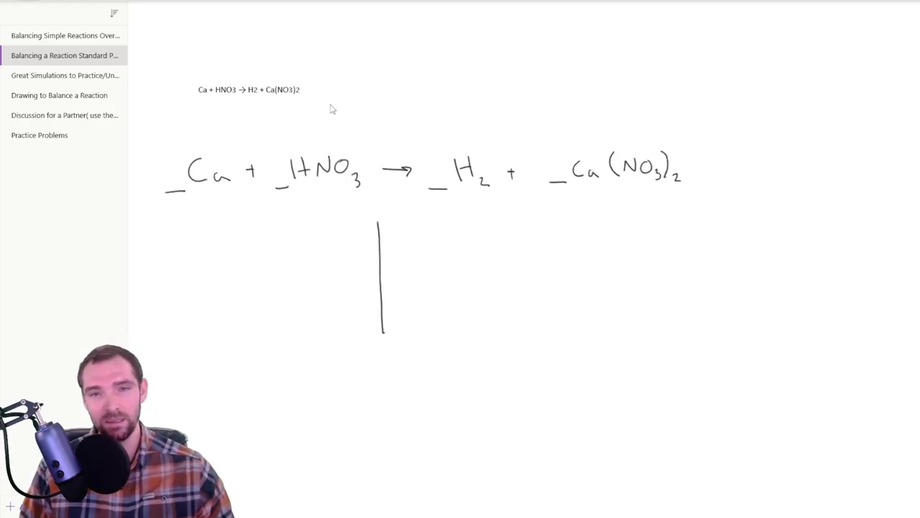
pyautogui.moveTo(433, 221); pyautogui.dragTo(443, 330)
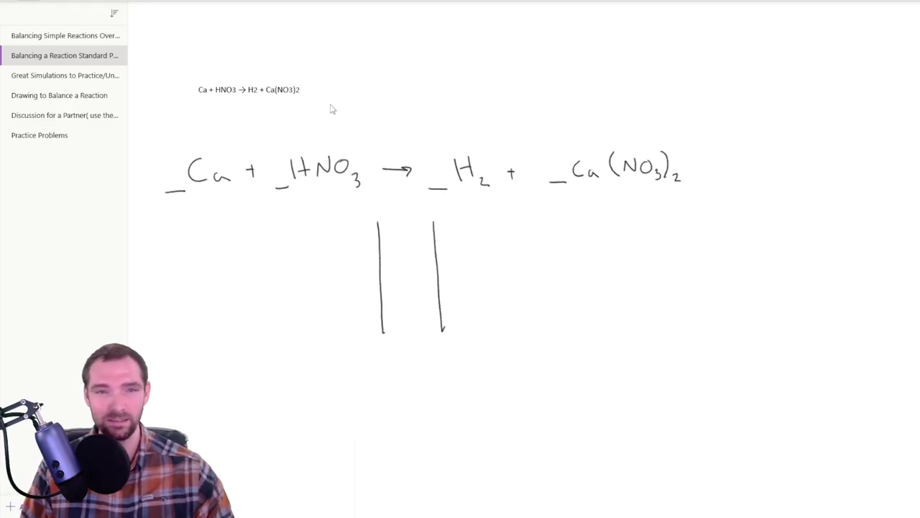
pyautogui.moveTo(405, 237)
pyautogui.mouseDown()
pyautogui.moveTo(403, 249)
pyautogui.moveTo(426, 249)
pyautogui.moveTo(401, 287)
pyautogui.mouseUp()
pyautogui.moveTo(410, 266)
pyautogui.mouseDown()
pyautogui.moveTo(412, 285)
pyautogui.moveTo(417, 278)
pyautogui.mouseUp()
pyautogui.moveTo(408, 318); pyautogui.dragTo(417, 302)
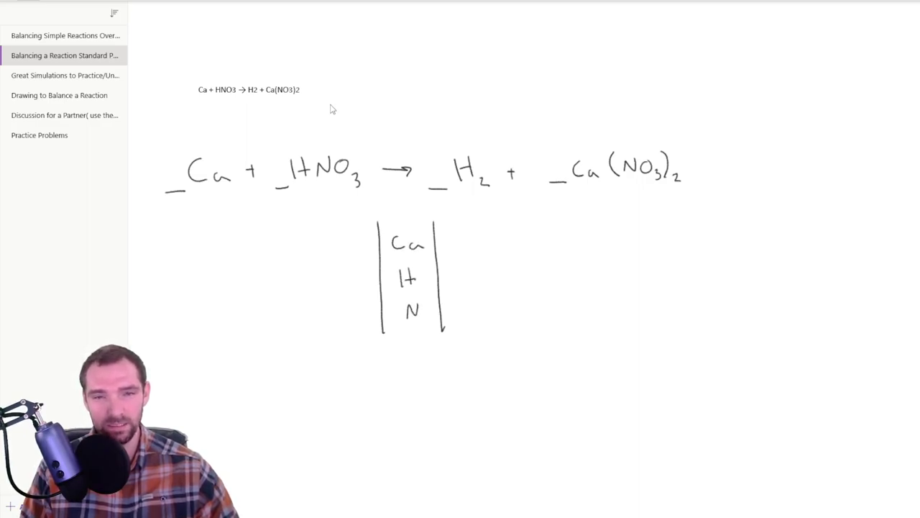